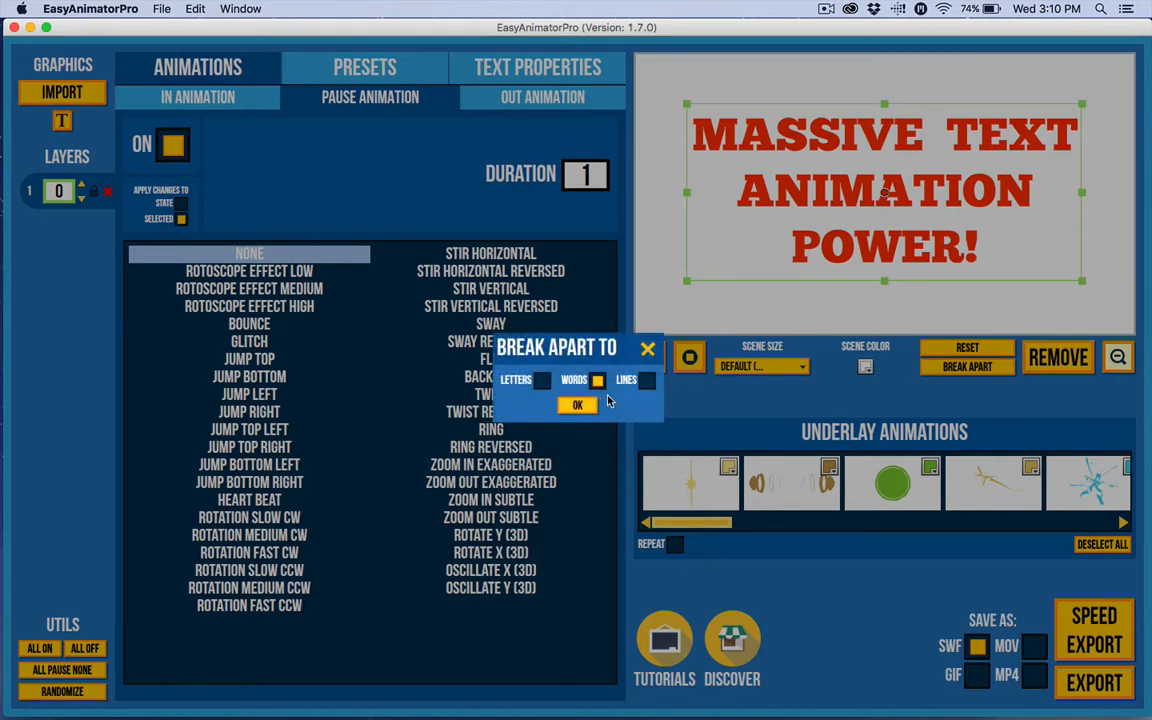
Step: Close the Break Apart options, open the headline for text editing and return to selecting it as an object
left_click(648, 350)
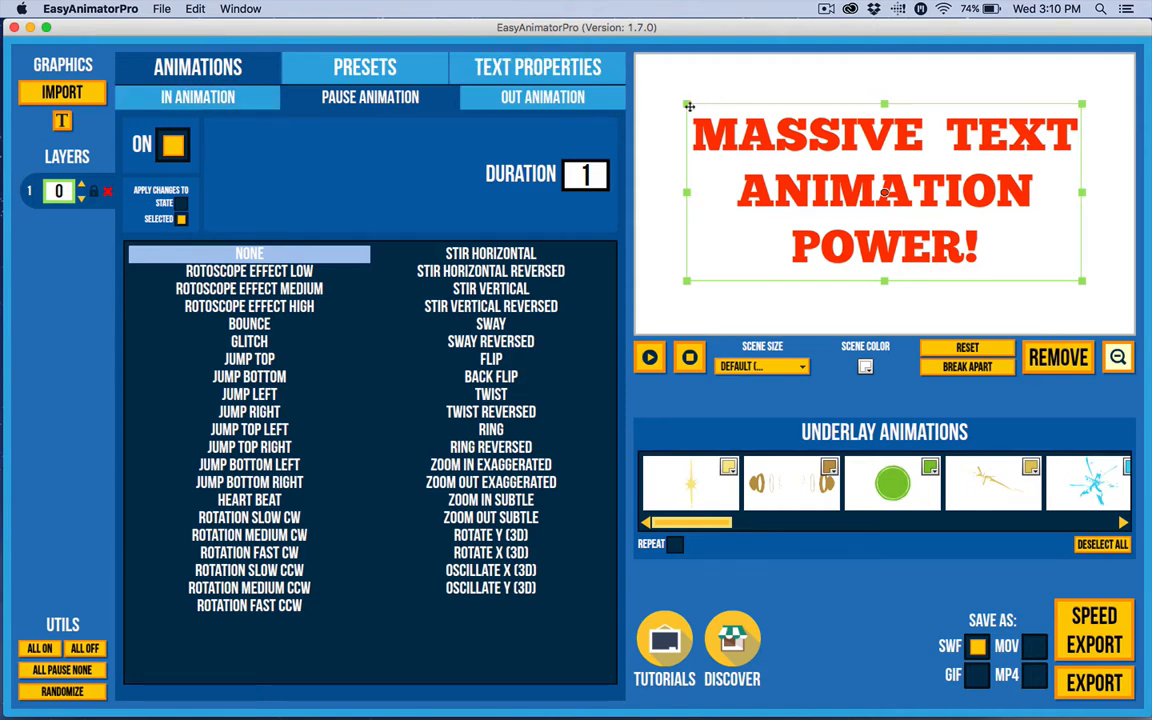
double_click(735, 148)
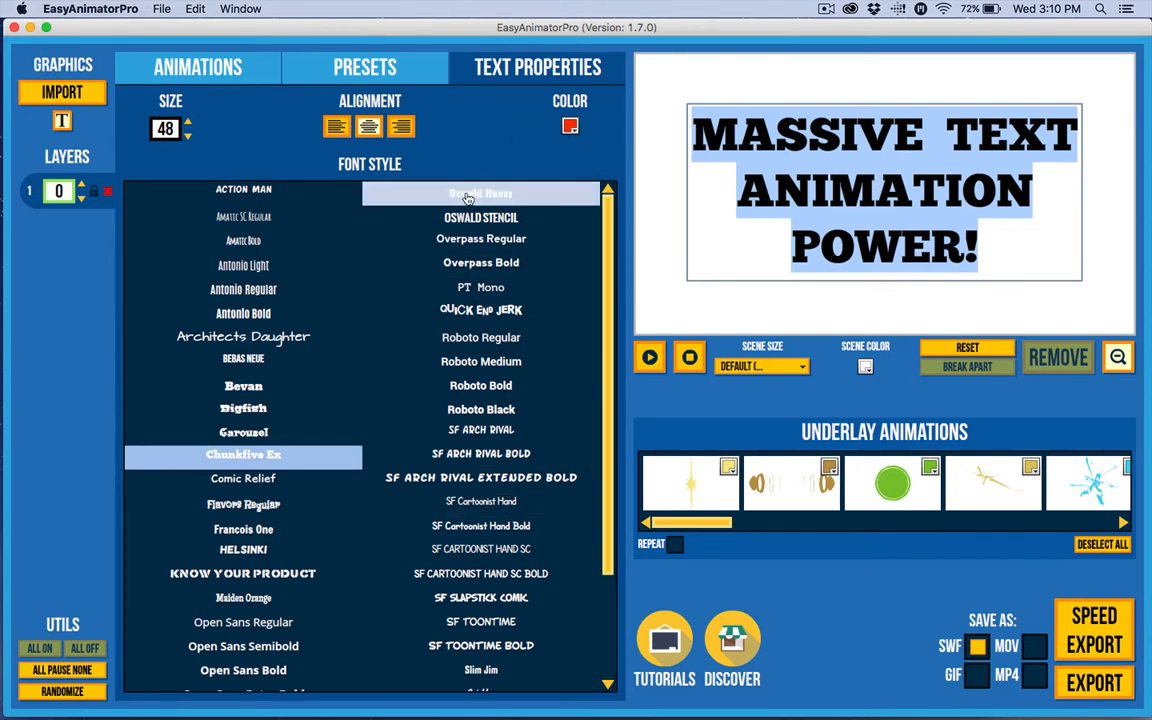
left_click(731, 78)
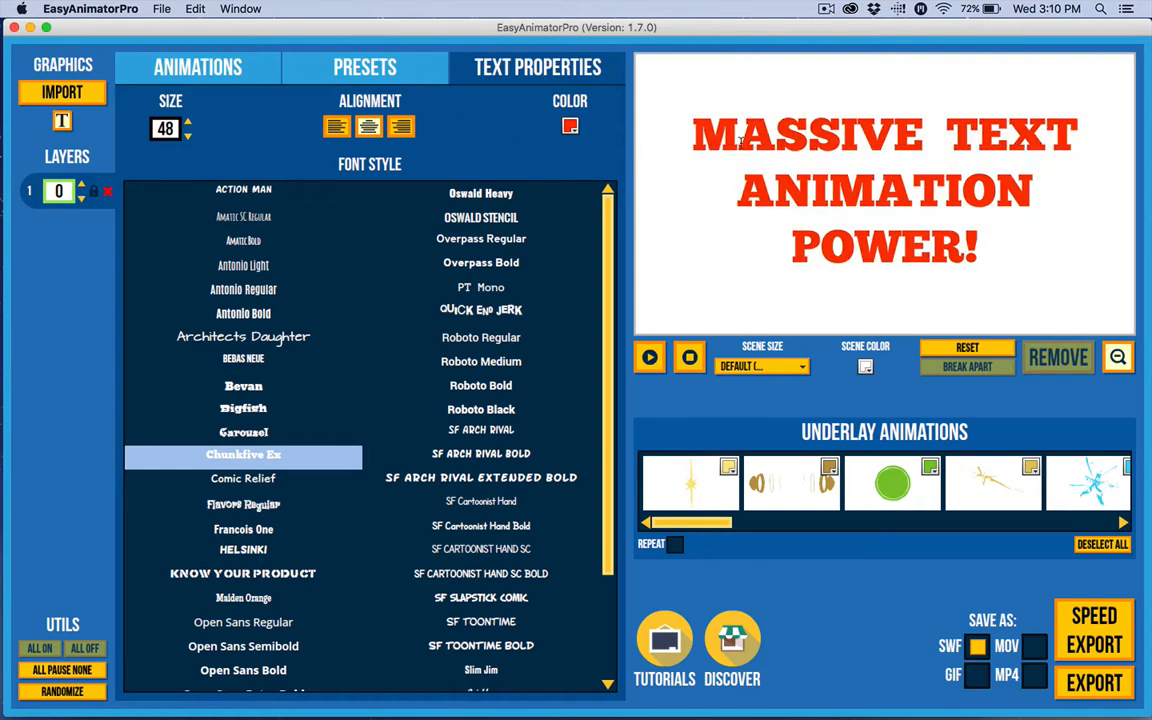
left_click(62, 122)
left_click(738, 139)
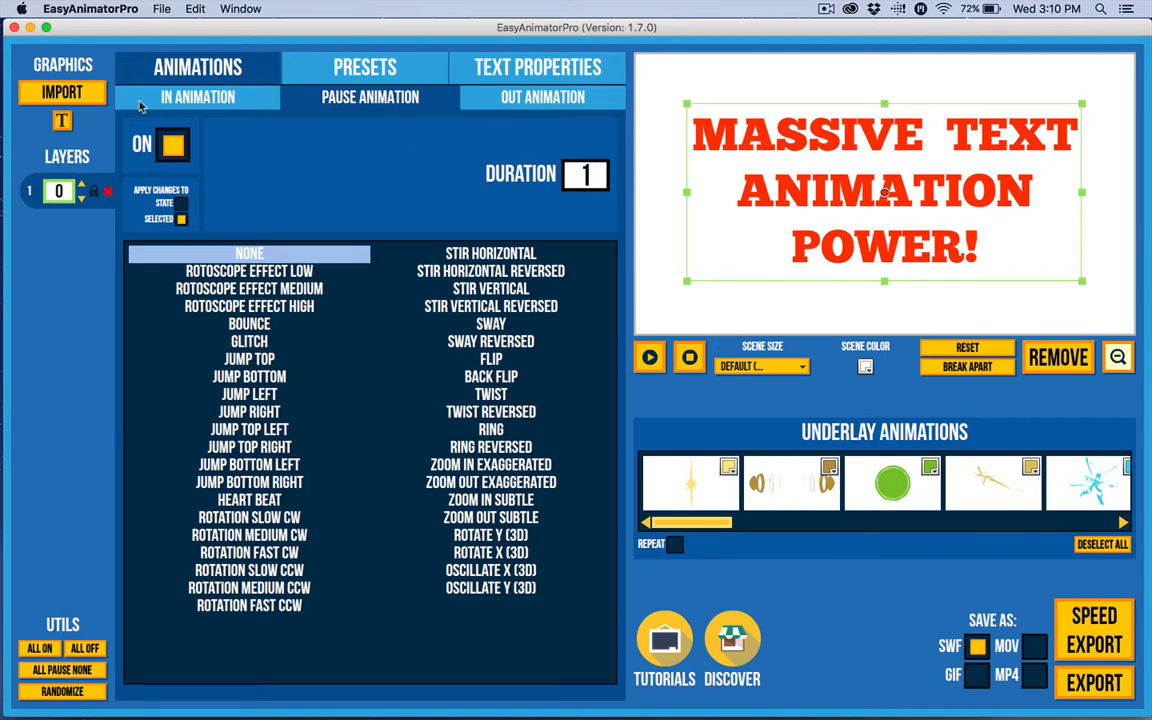
Step: Activate the Text tool and highlight the full "MASSIVE TEXT ANIMATION POWER!" headline text for editing
left_click(62, 123)
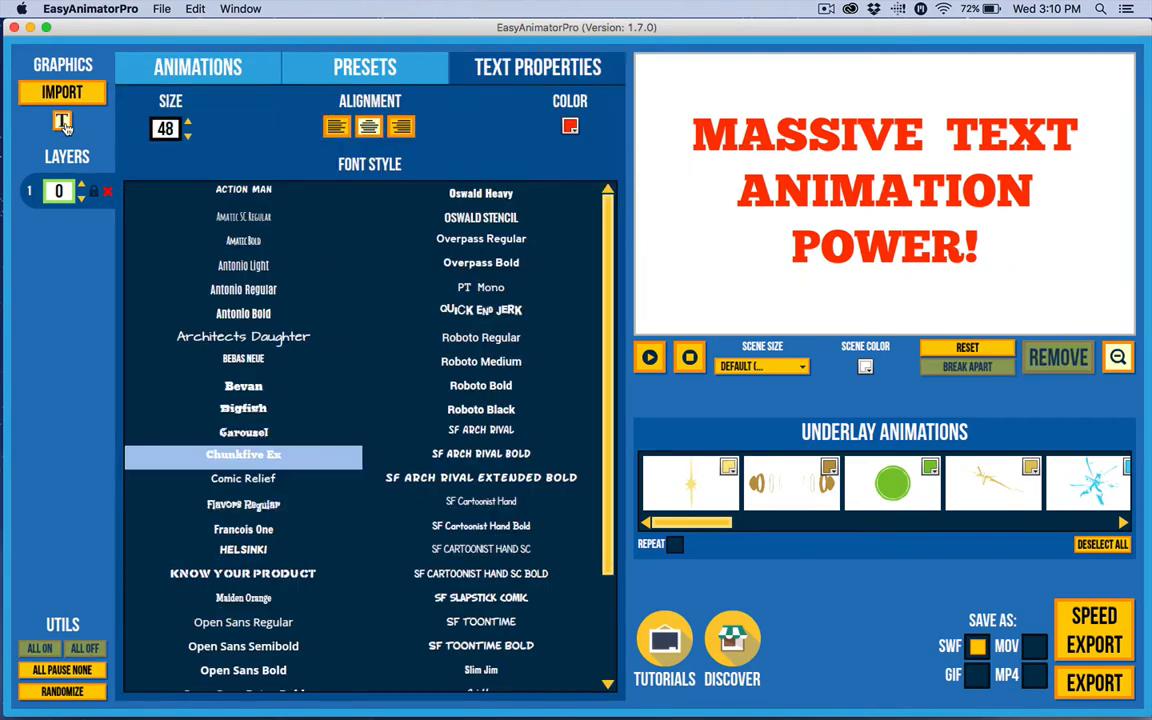
left_click(729, 135)
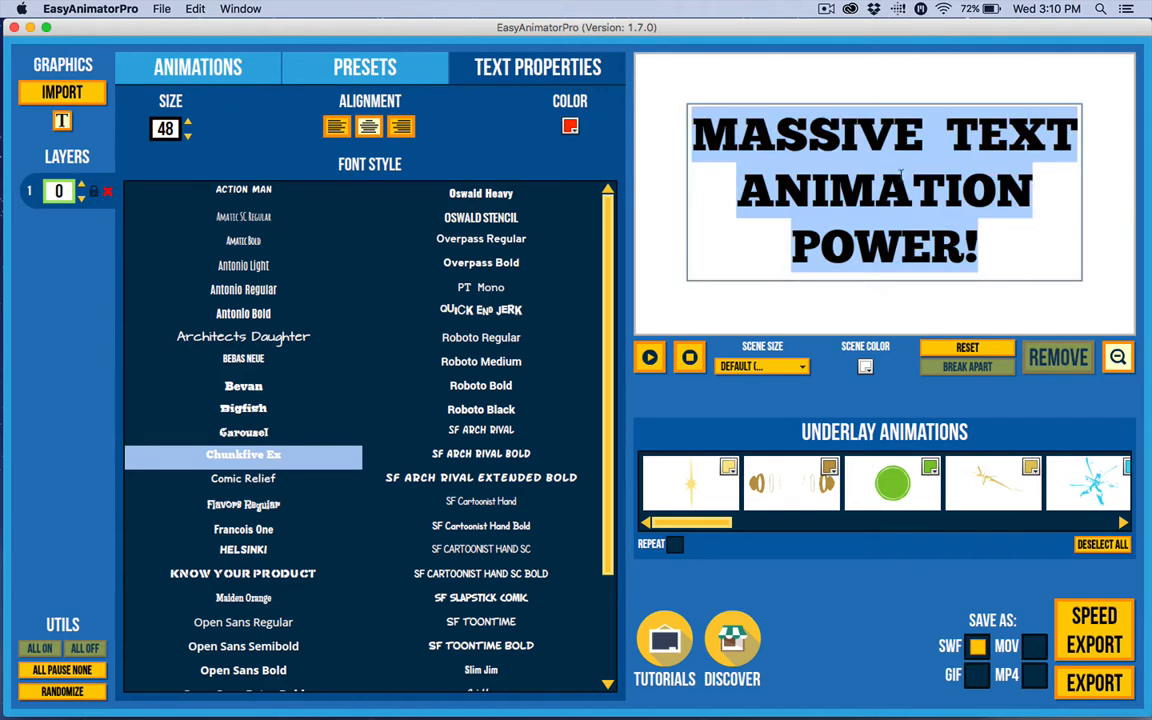
left_click(665, 132)
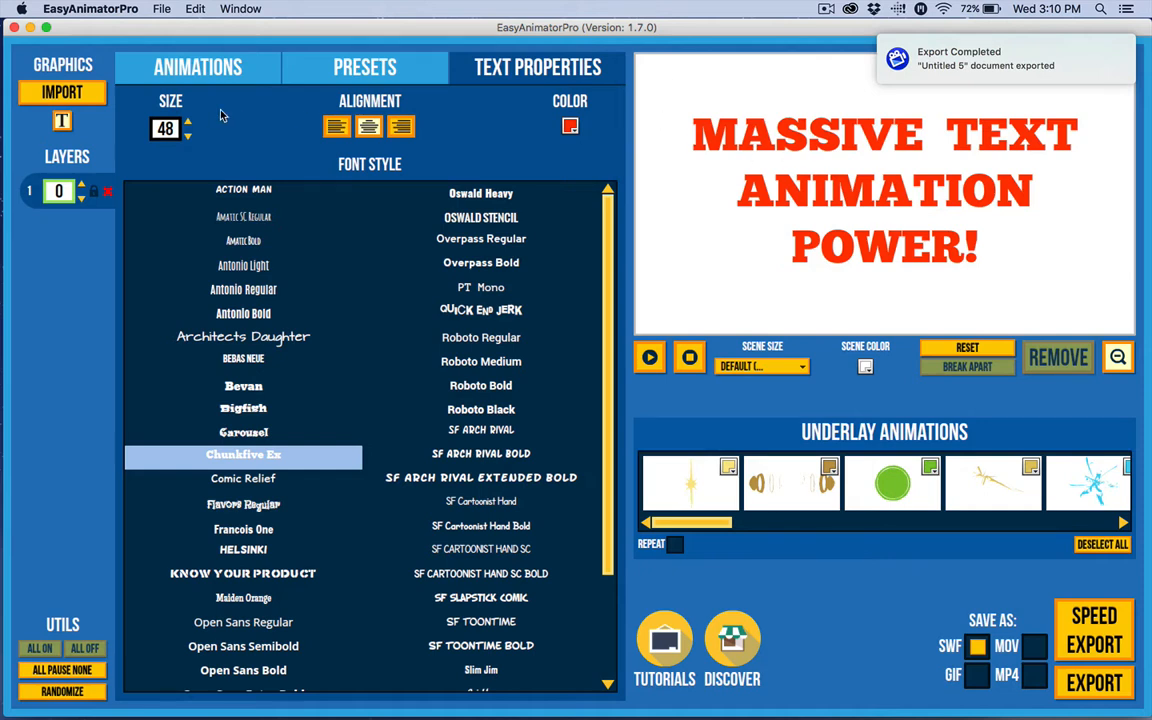
left_click(756, 145)
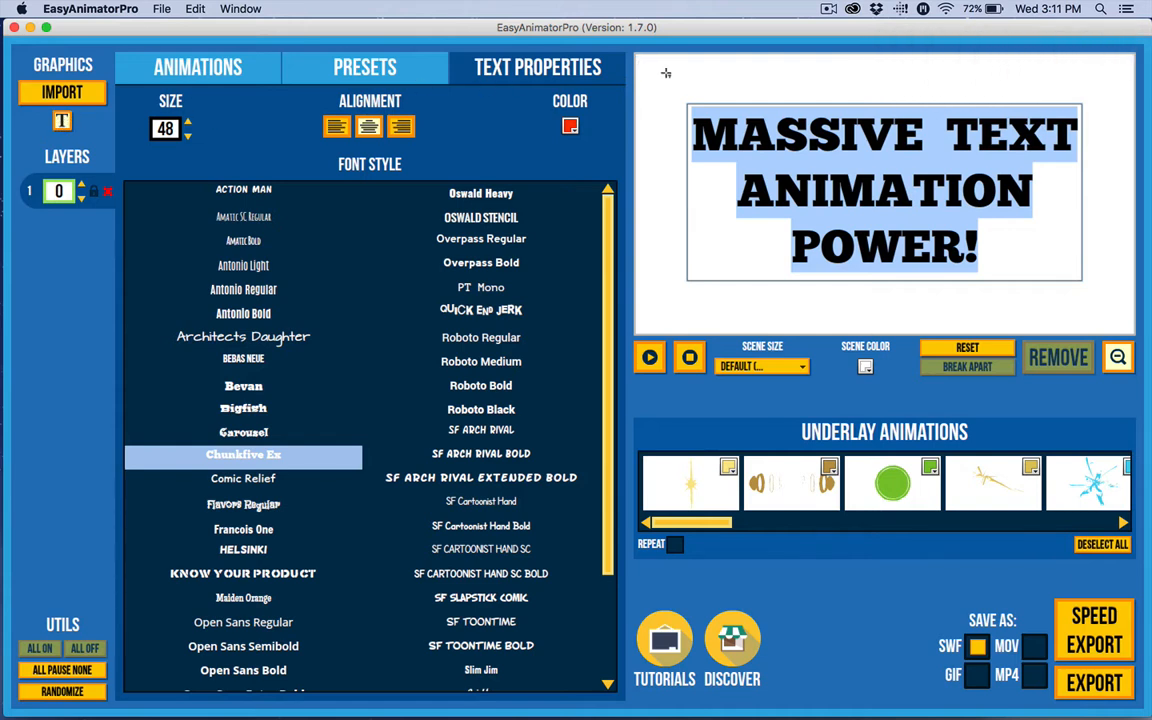
Step: Add a sample text "alksj sd" above the headline and remove it from the scene
left_click(658, 89)
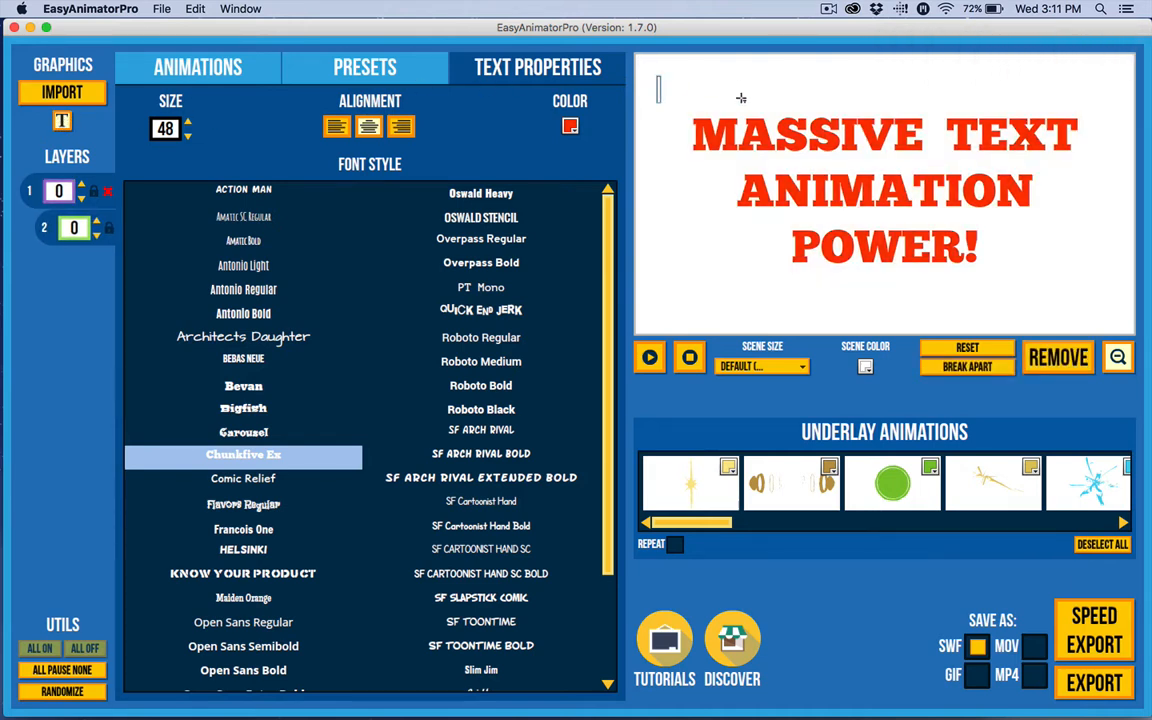
type("lksj sd")
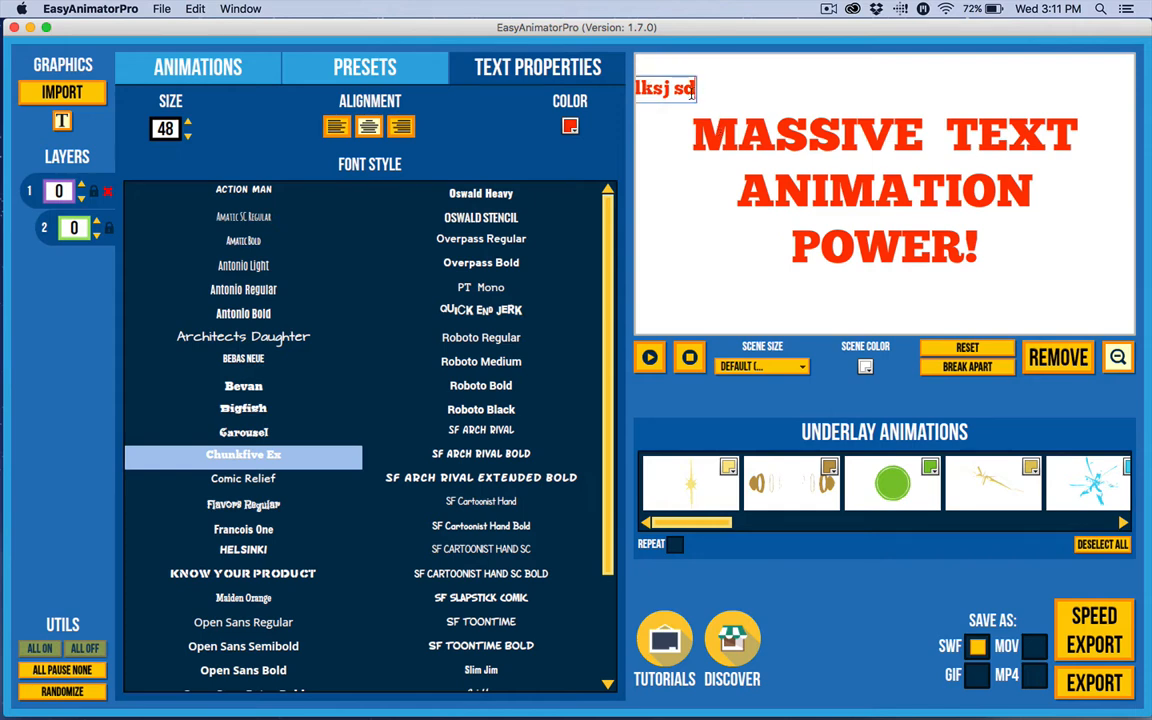
left_click(759, 87)
left_click(63, 121)
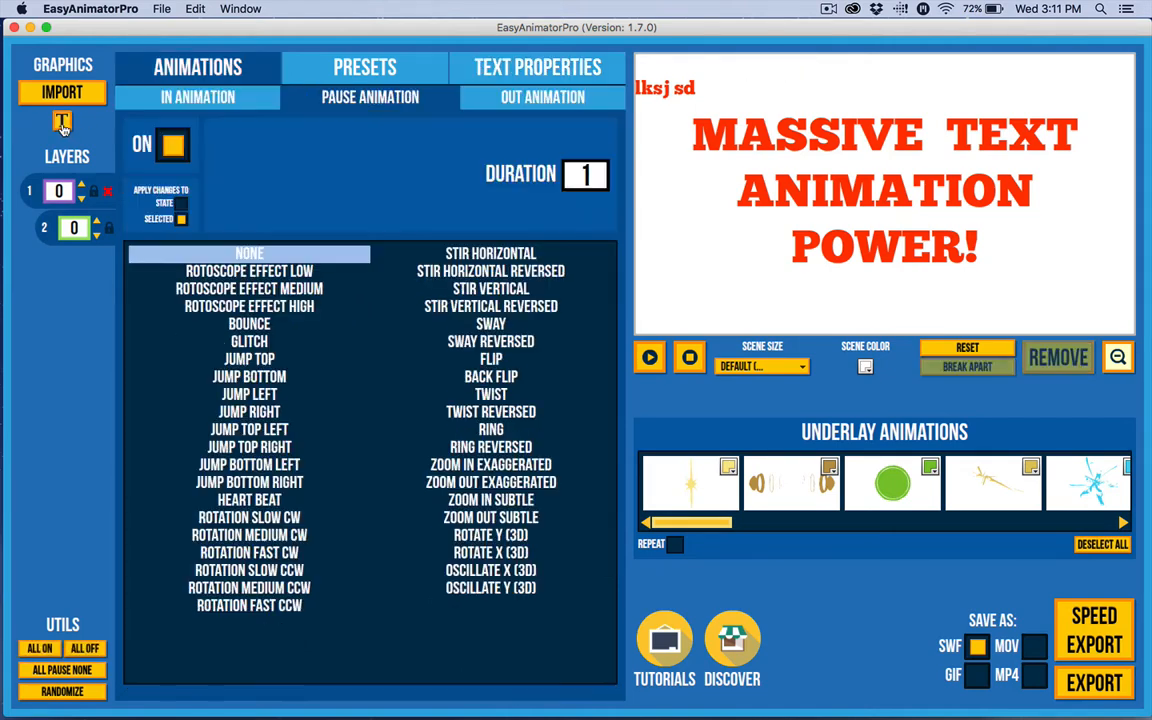
left_click_drag(703, 88, 834, 83)
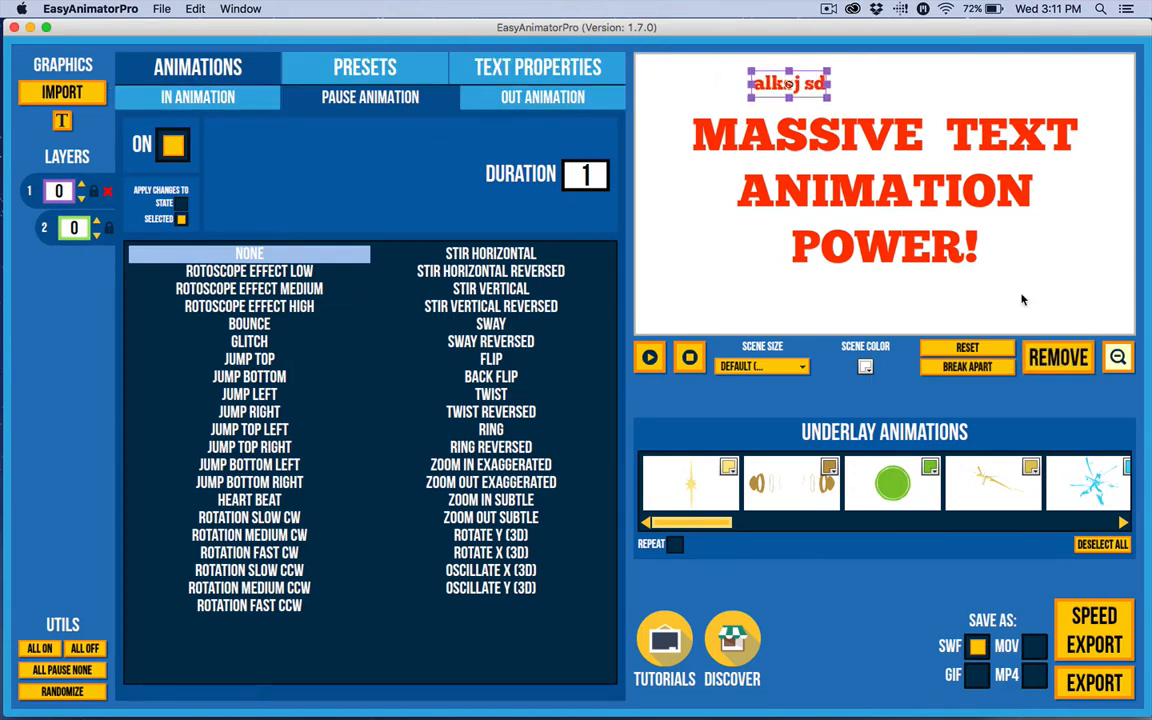
left_click(1058, 357)
left_click(553, 404)
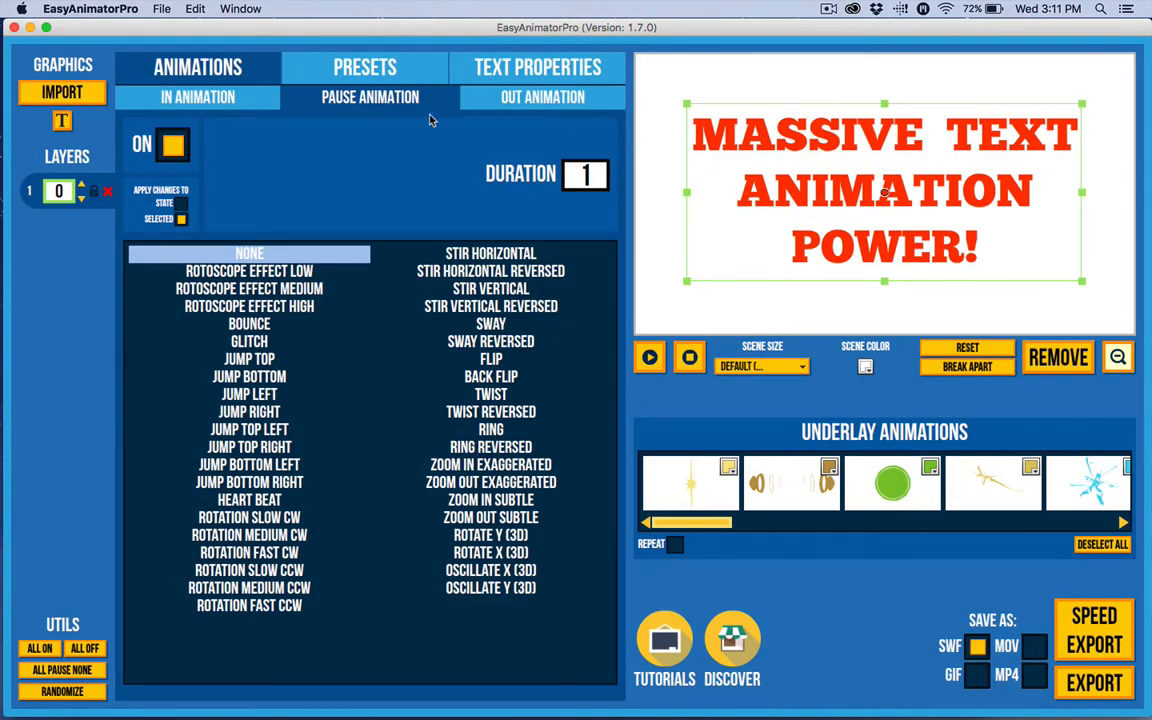
Step: Reopen the headline with the Text tool to view its text options and leave text editing
left_click(62, 121)
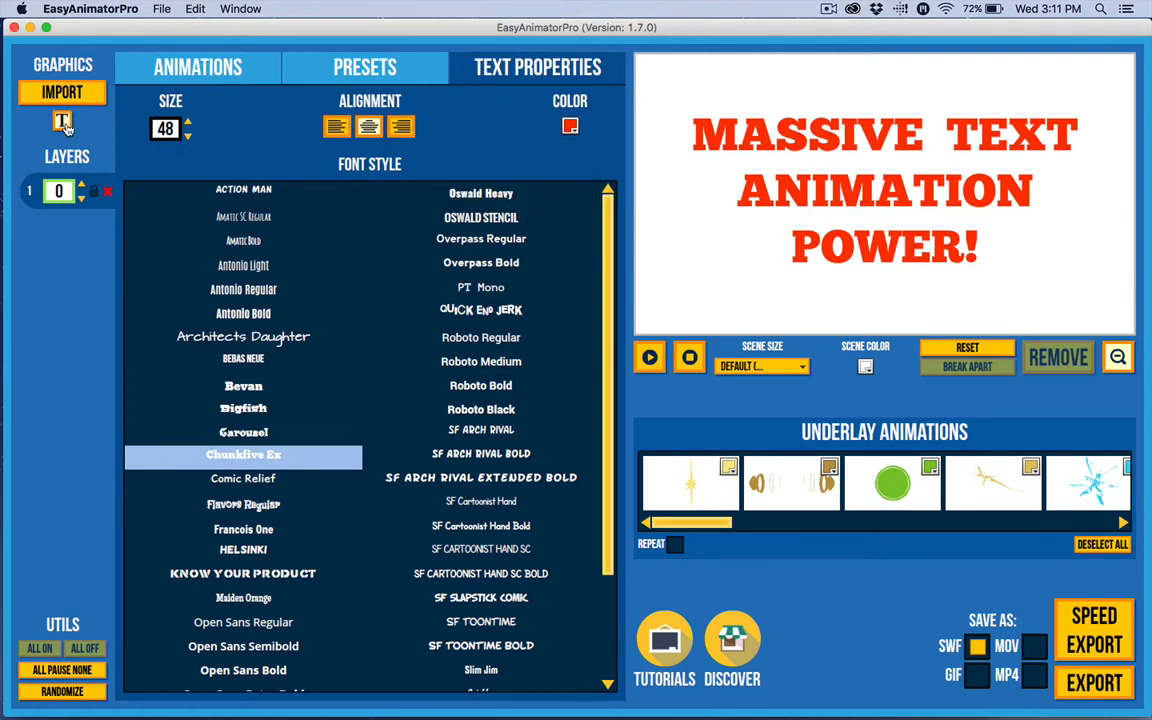
double_click(788, 122)
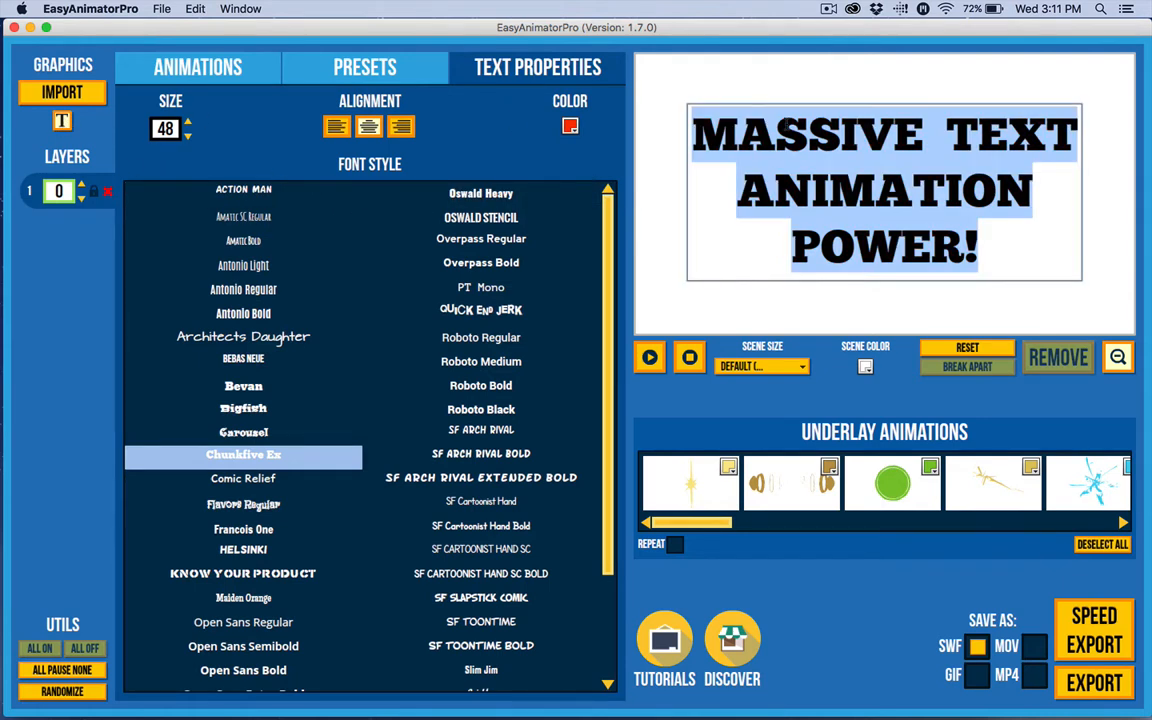
left_click(645, 140)
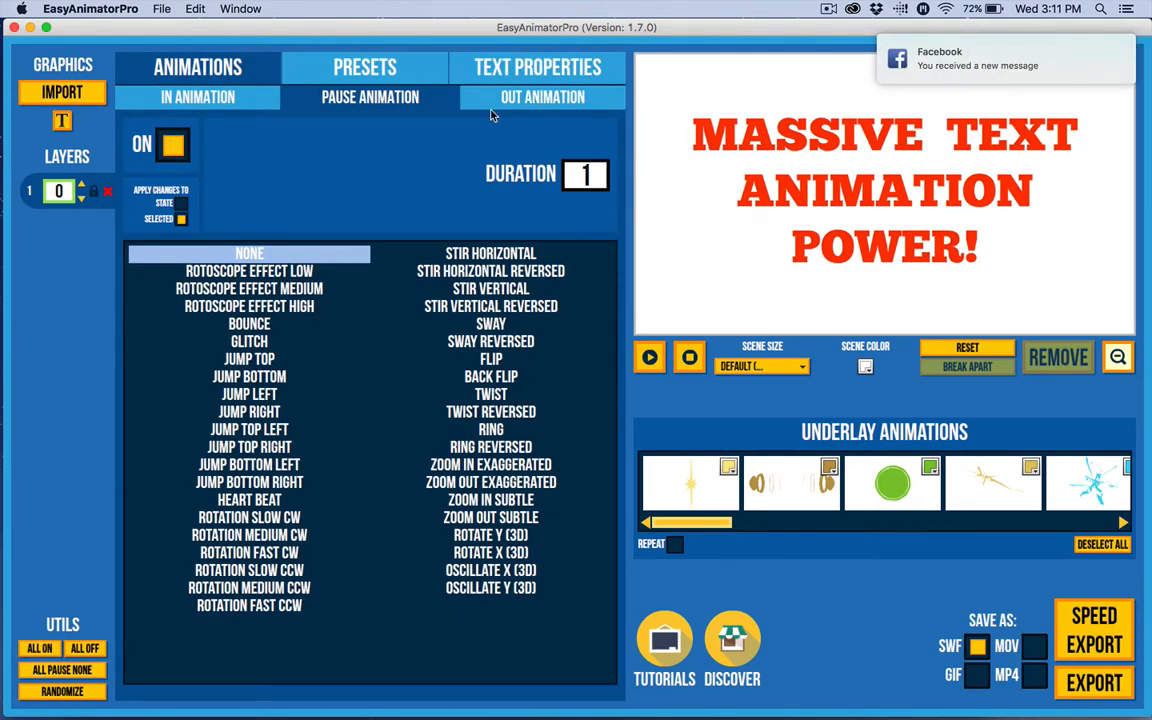
Step: Set the pause animation of the whole headline to Back Flip
left_click(779, 142)
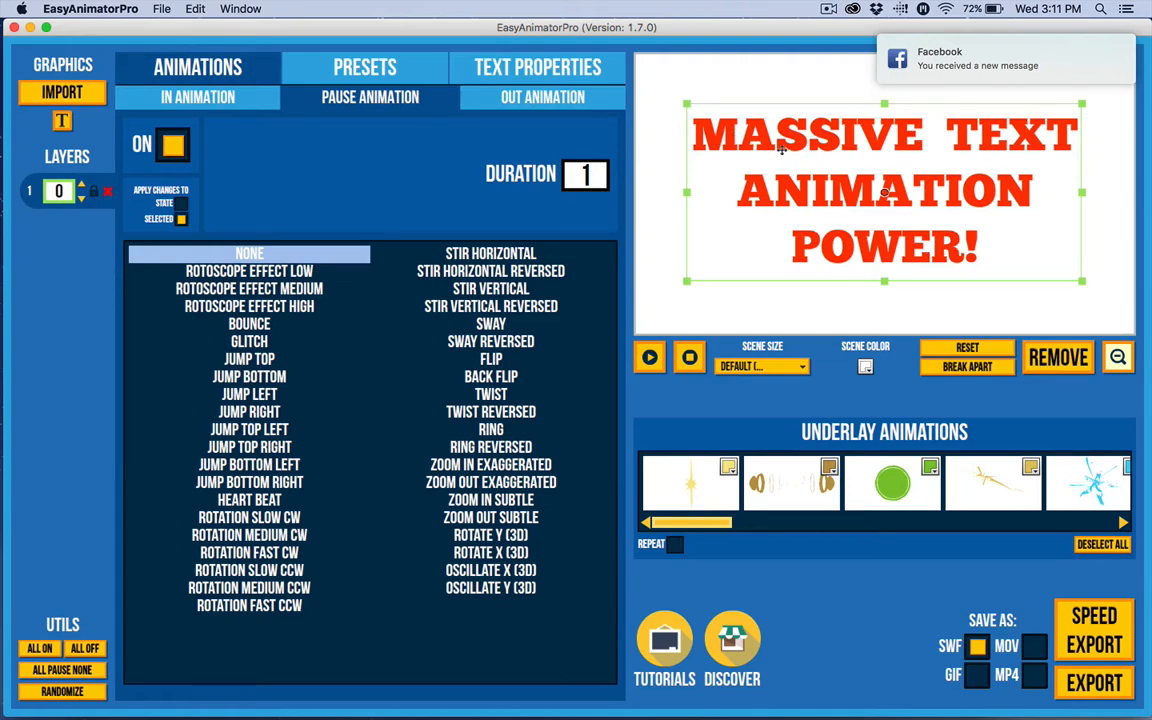
left_click(495, 377)
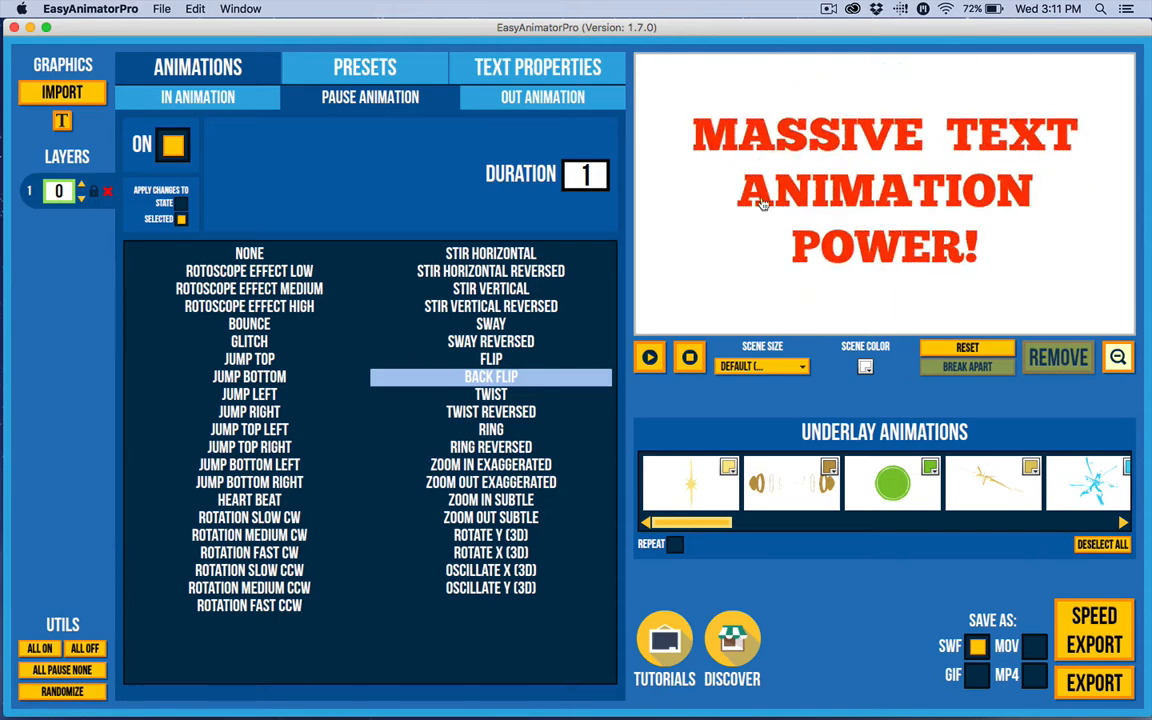
Step: Examine the size, alignment, color and font style options for the headline text, then leave text editing
left_click(494, 55)
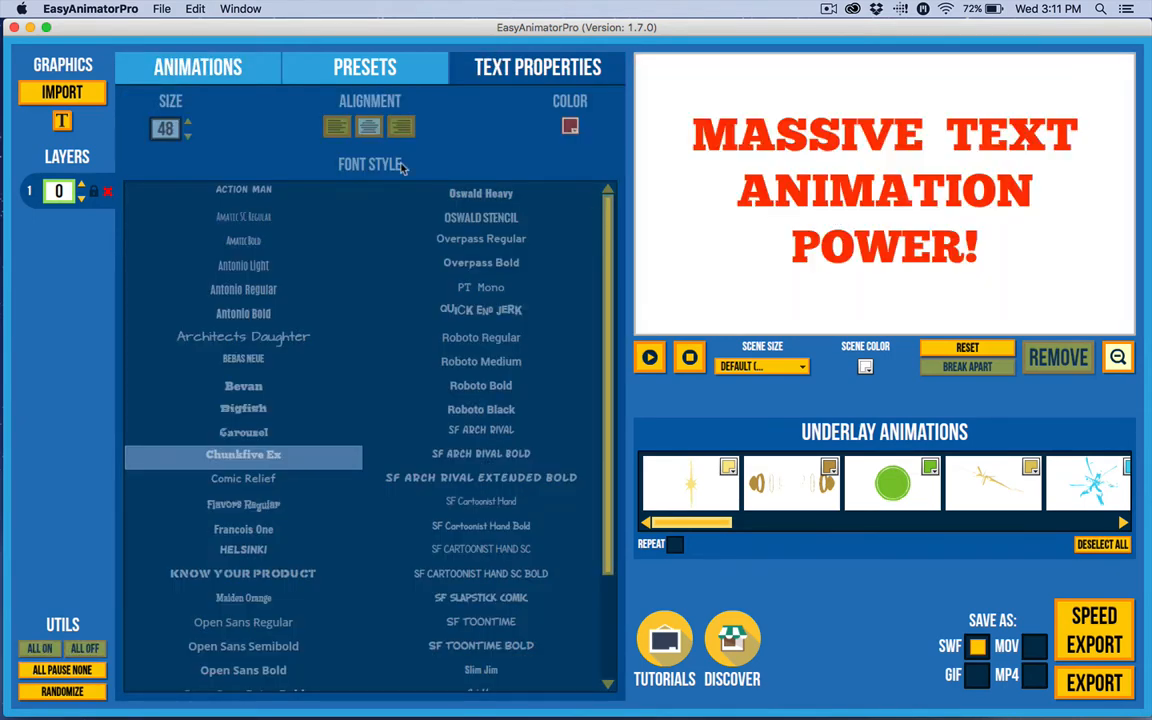
left_click(750, 208)
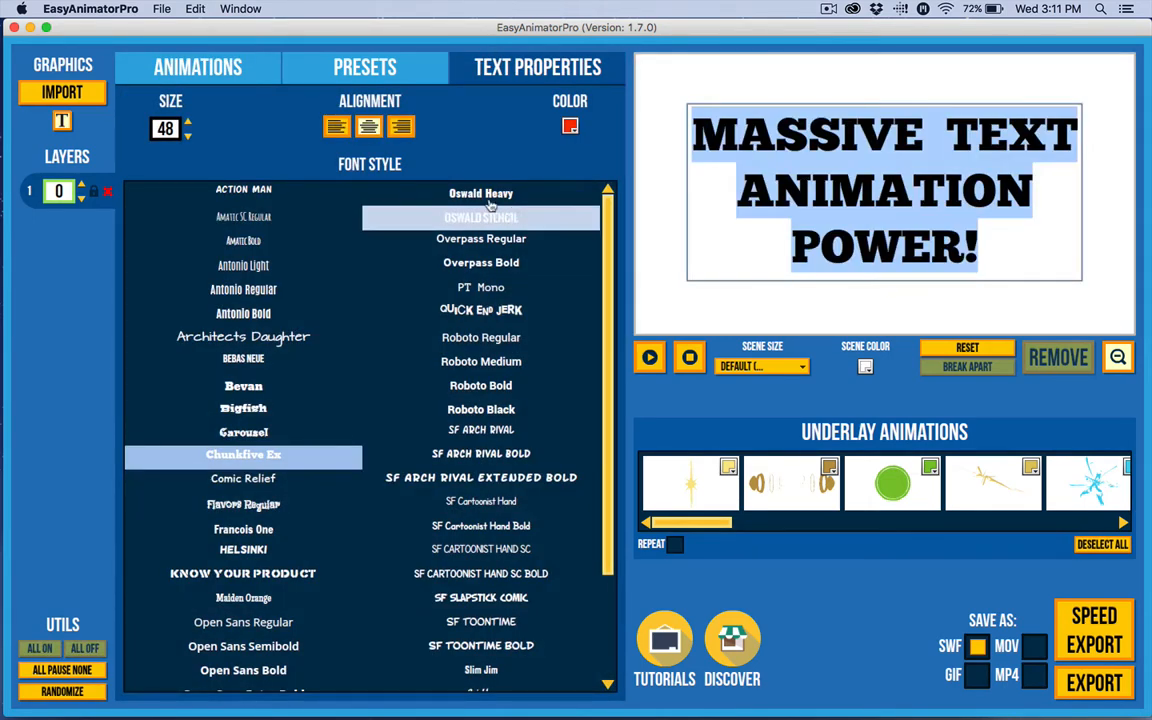
left_click(62, 122)
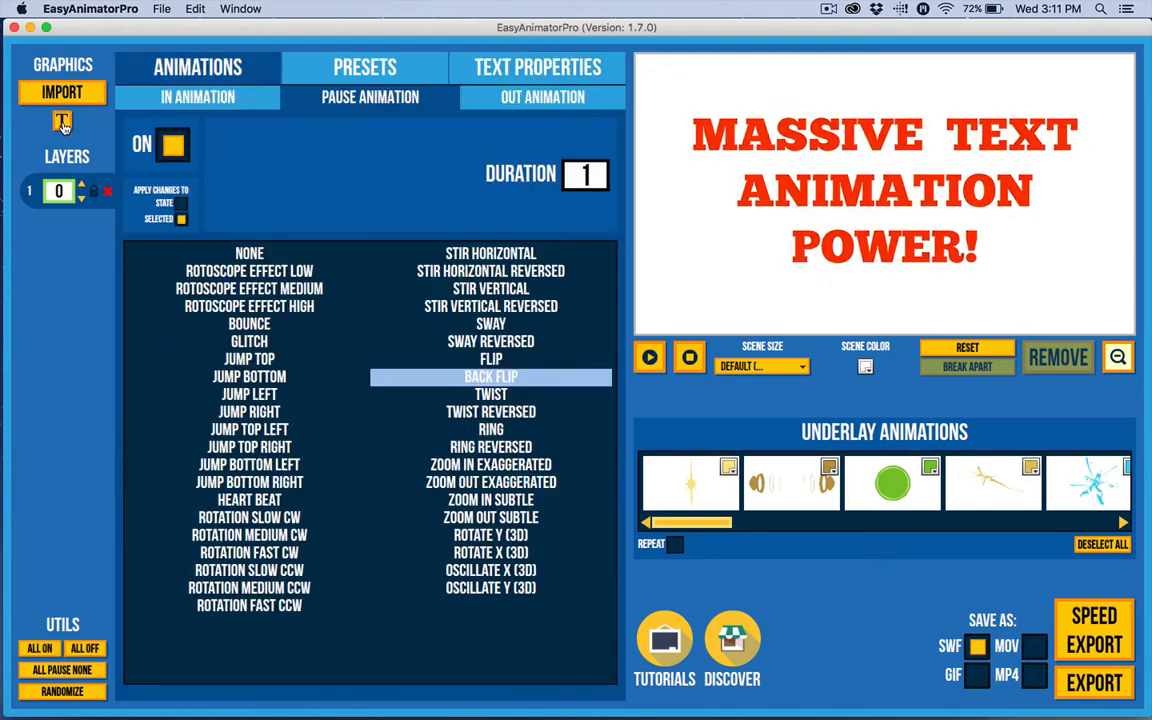
Step: Break the headline text apart into individual letters
left_click(771, 148)
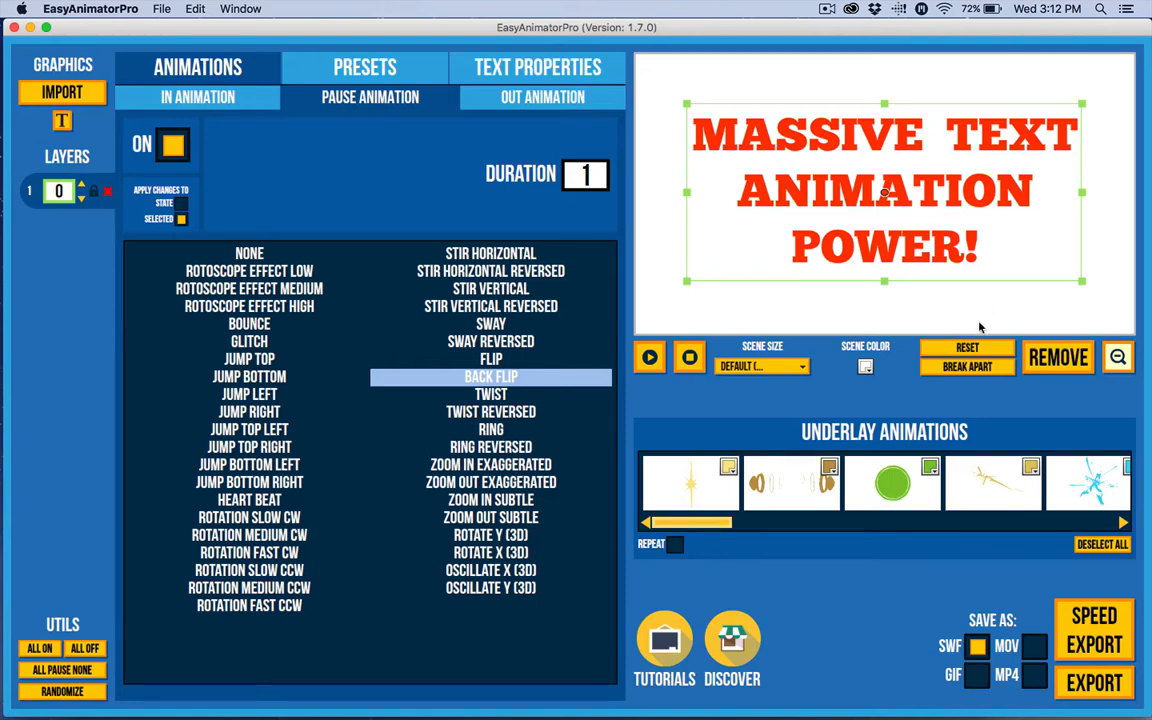
left_click(955, 367)
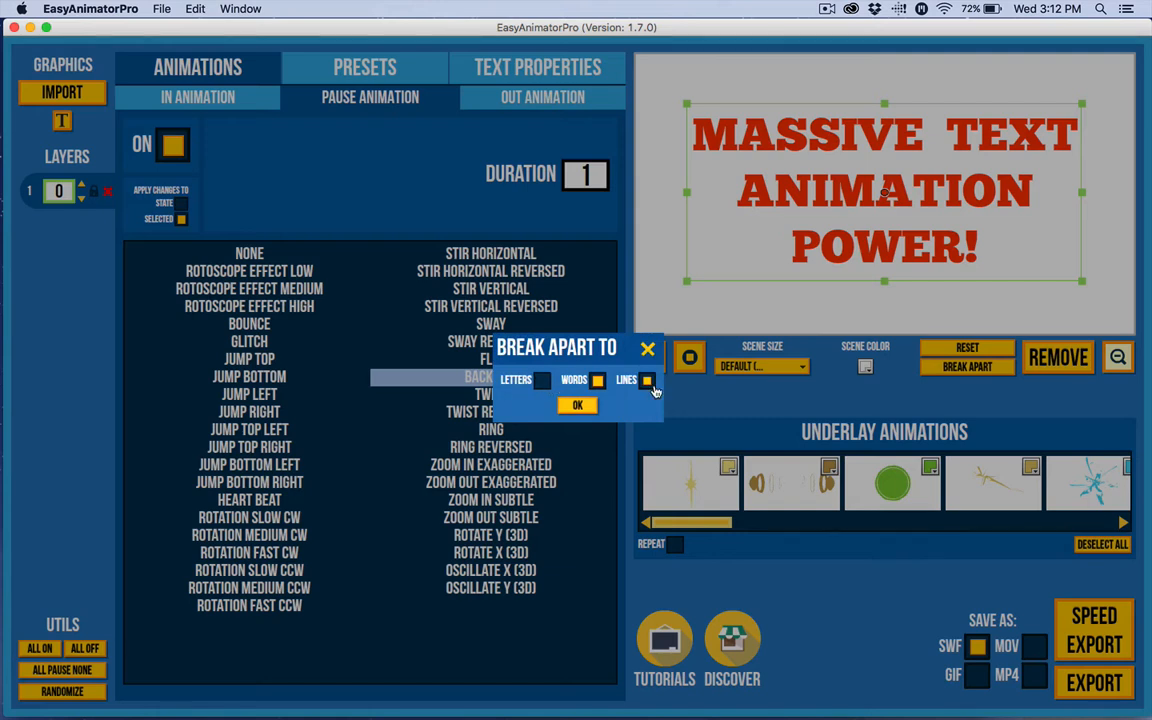
left_click(650, 385)
left_click(535, 384)
left_click(537, 383)
left_click(542, 382)
left_click(595, 383)
left_click(544, 381)
left_click(545, 381)
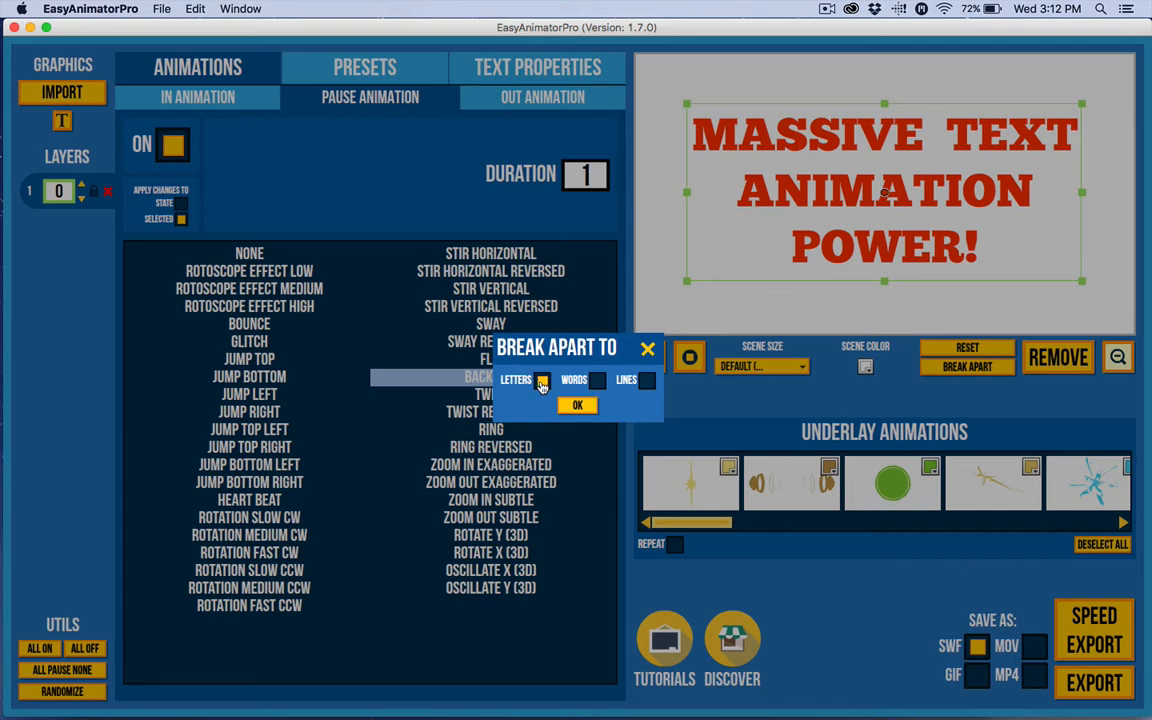
left_click(632, 388)
left_click(577, 405)
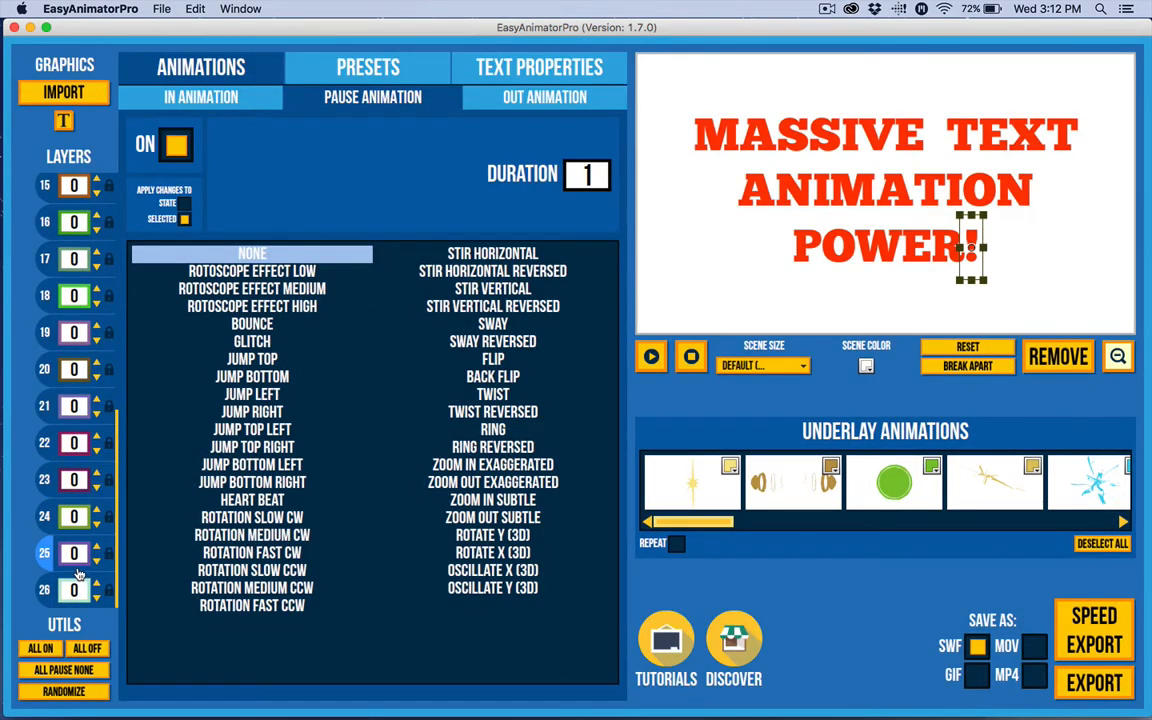
Step: Apply the Toss N Twist (for 4 images) preset to all images and all animation states
left_click(368, 67)
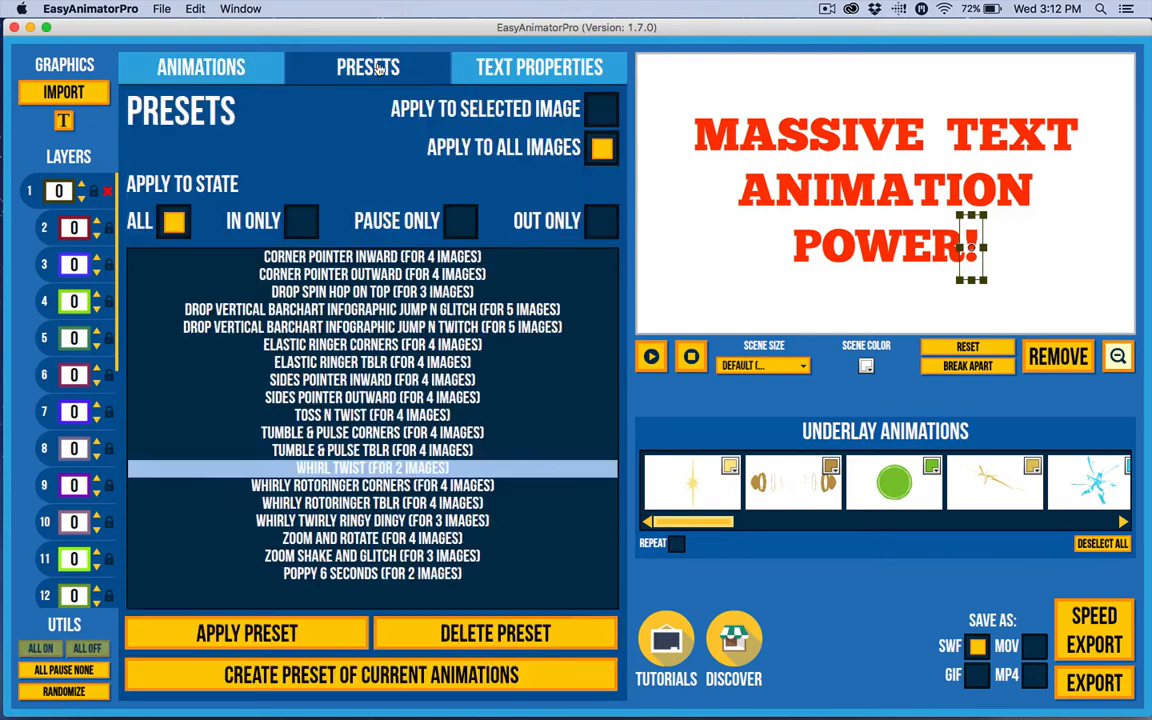
left_click(316, 415)
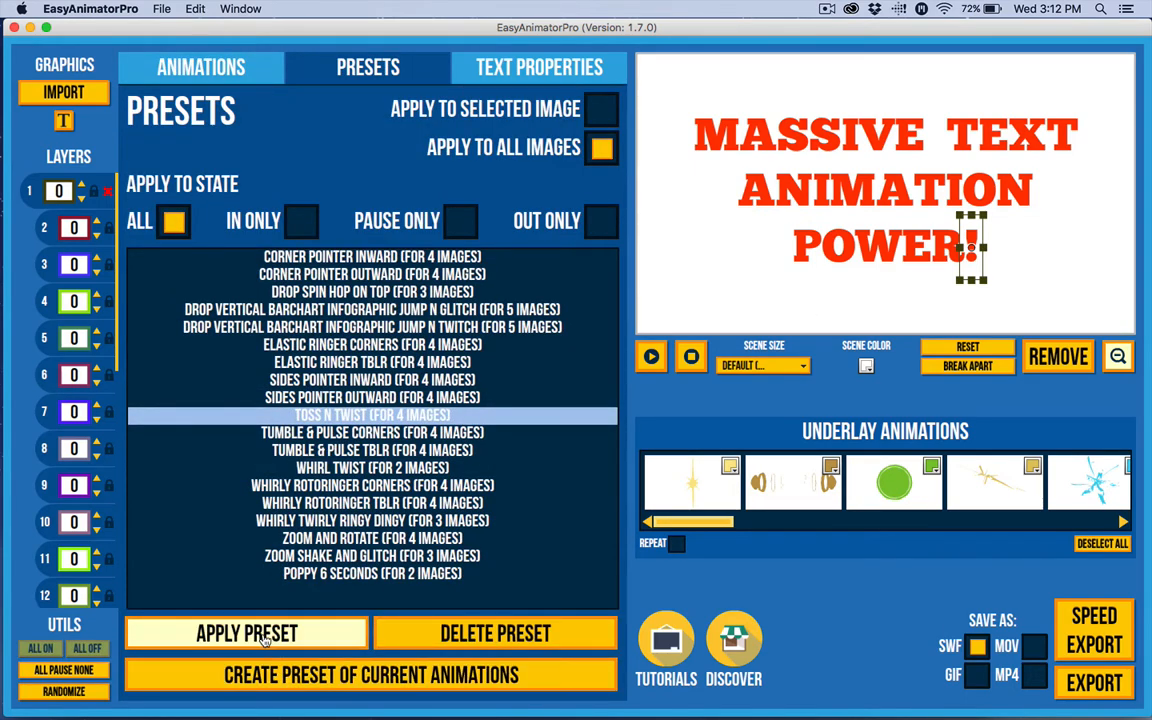
left_click(247, 633)
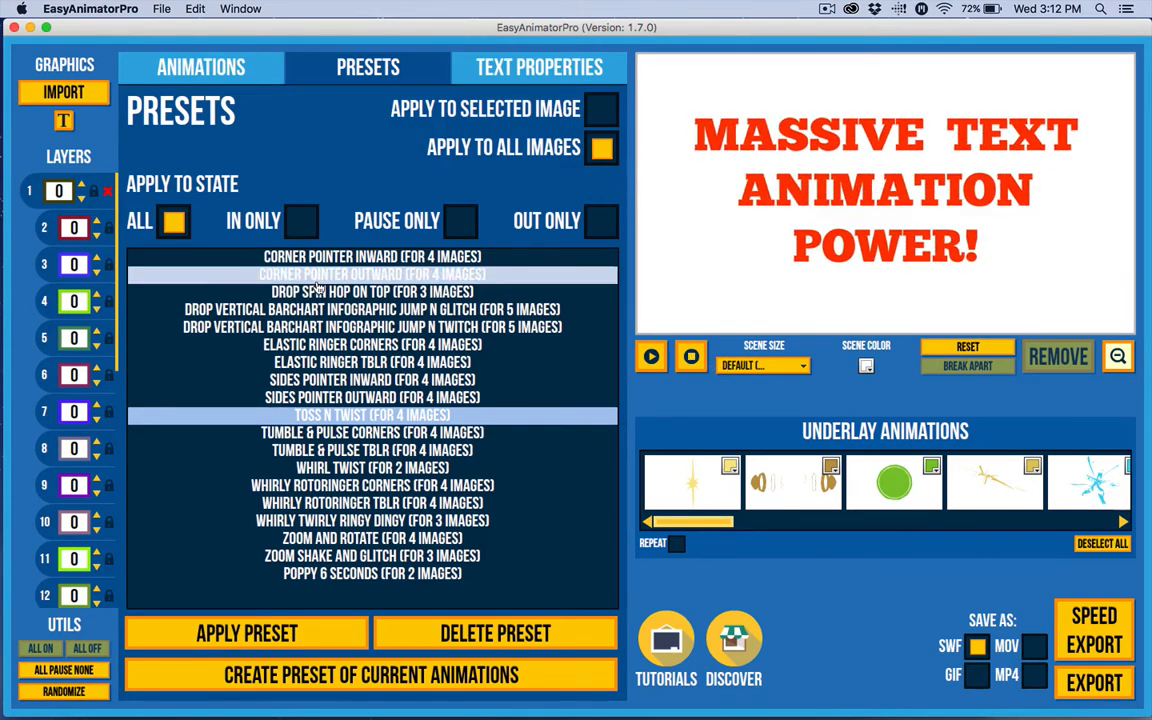
Step: Look through the separate letter layers and play a preview of the animated scene, stopping the playback
scroll(95, 330, "down", 5)
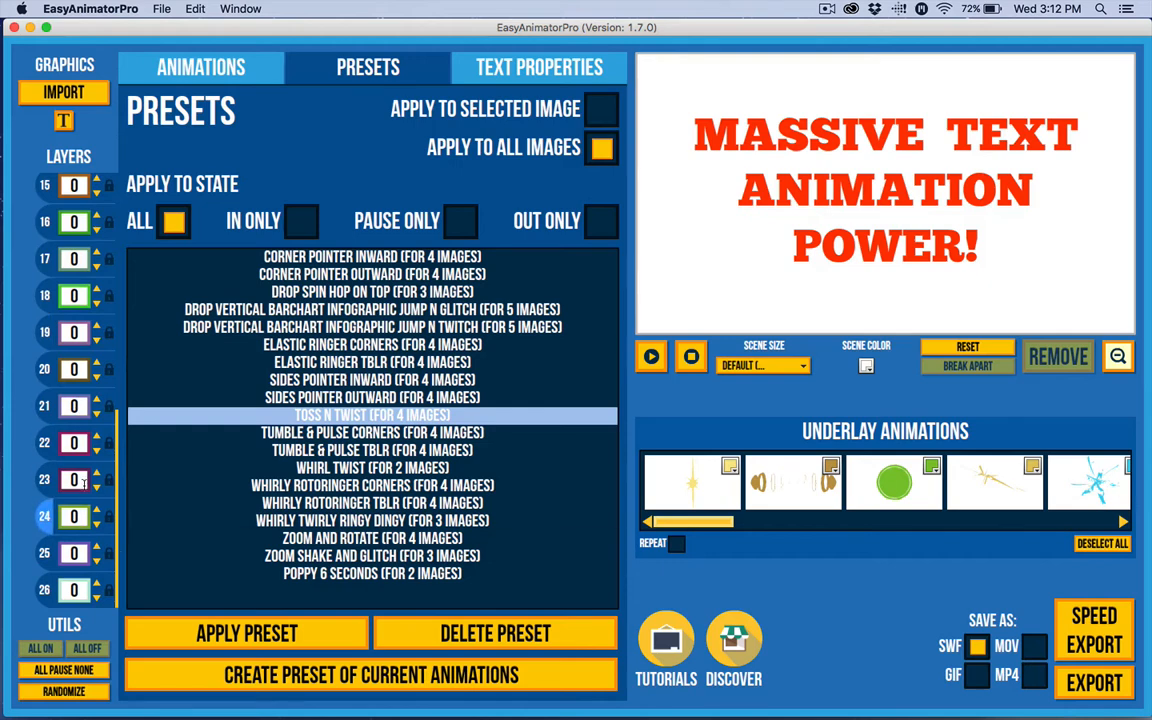
scroll(95, 330, "up", 5)
scroll(75, 400, "down", 5)
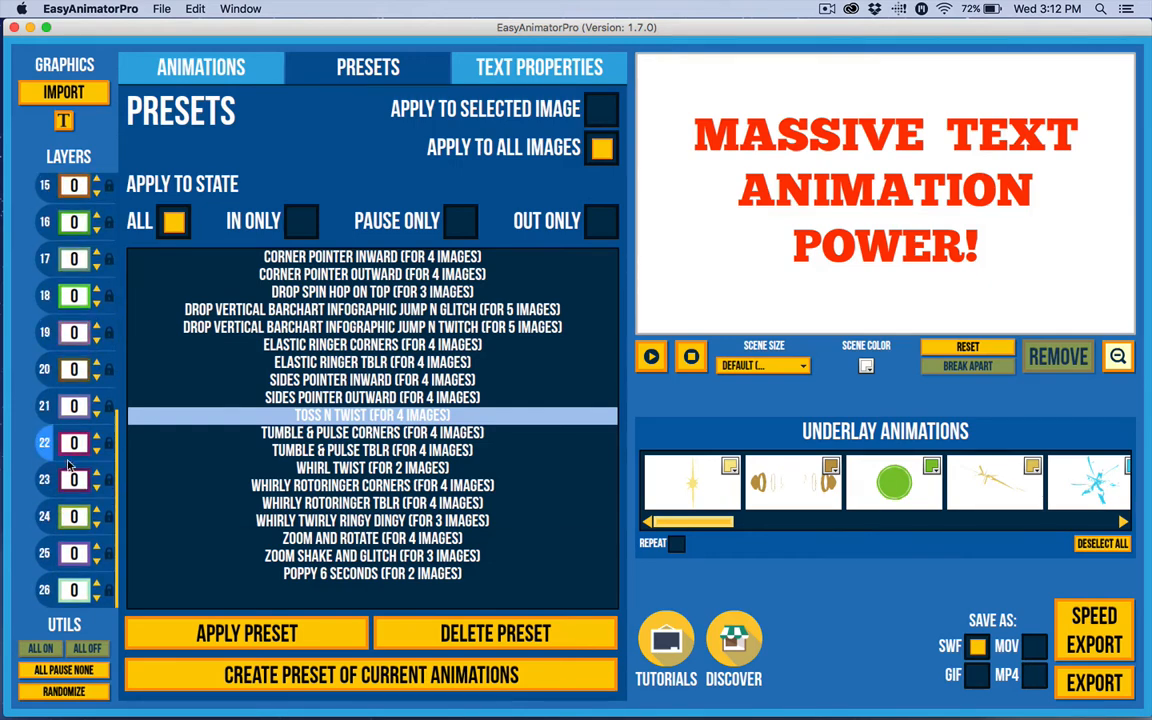
scroll(80, 442, "up", 5)
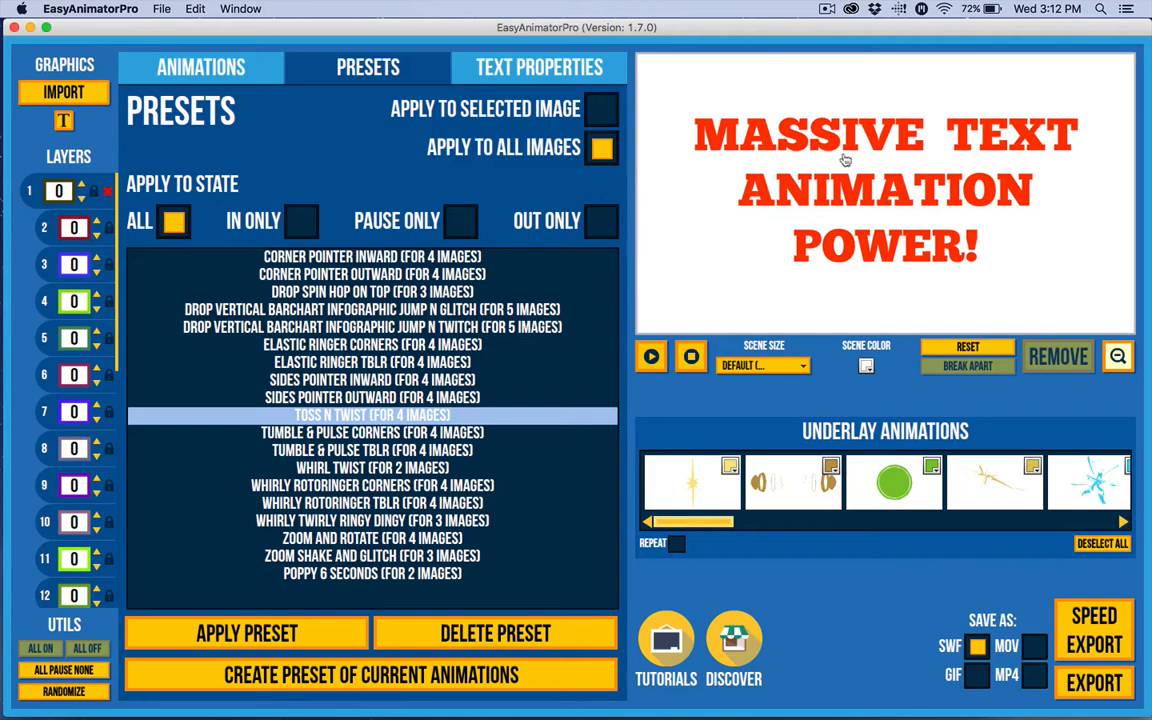
scroll(62, 300, "down", 5)
scroll(62, 300, "up", 5)
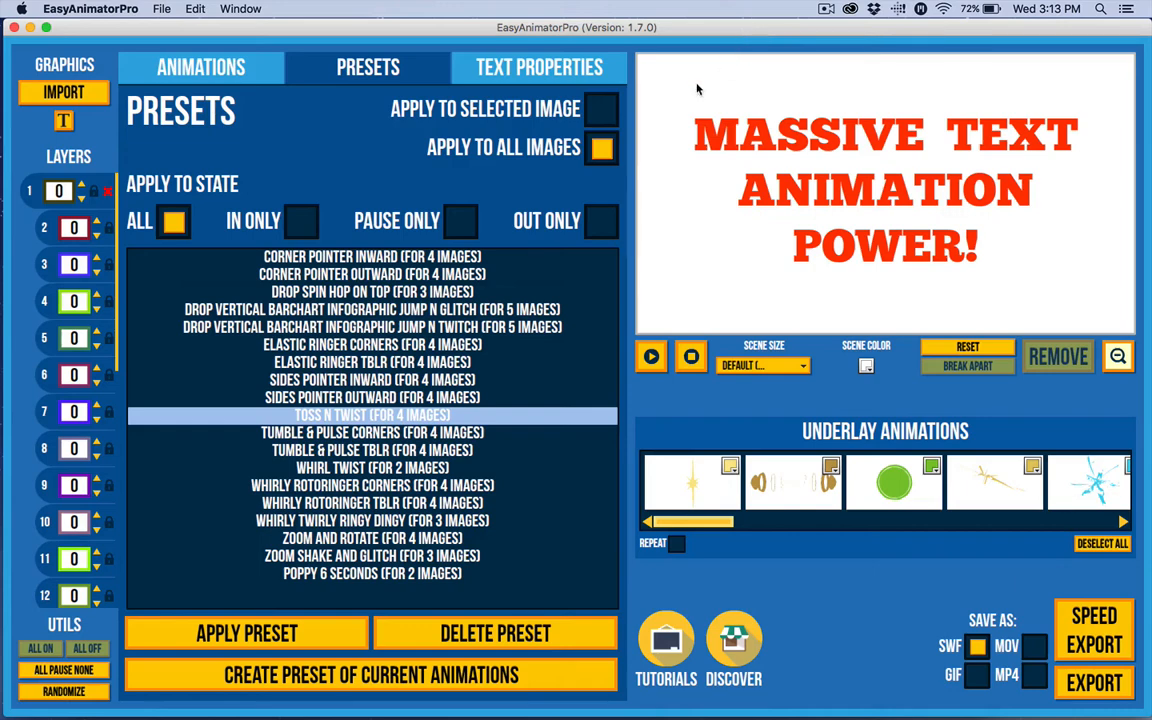
left_click(651, 357)
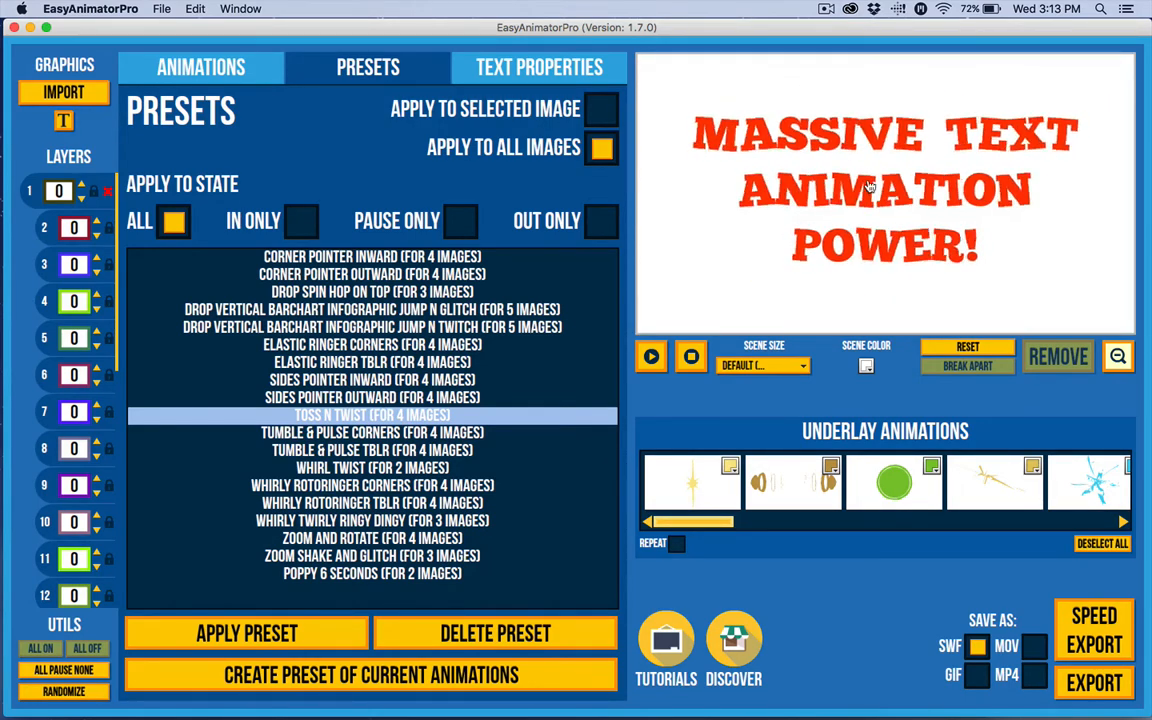
left_click(691, 358)
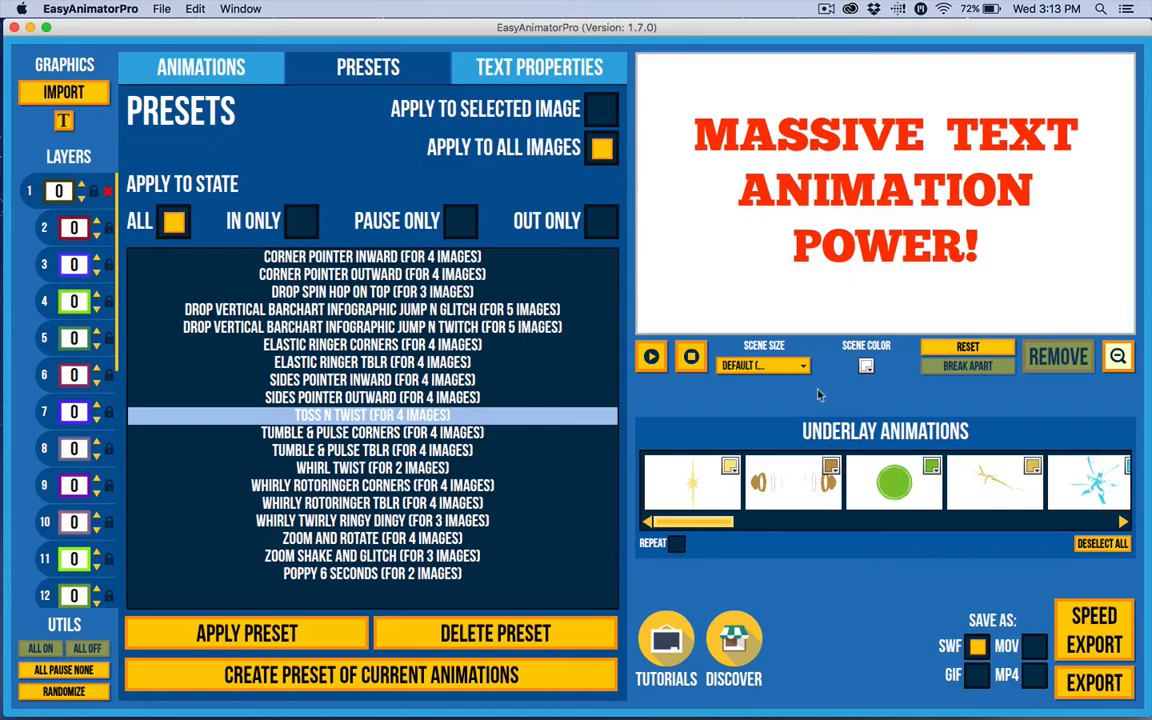
Step: Show the text properties for the scene
left_click(486, 70)
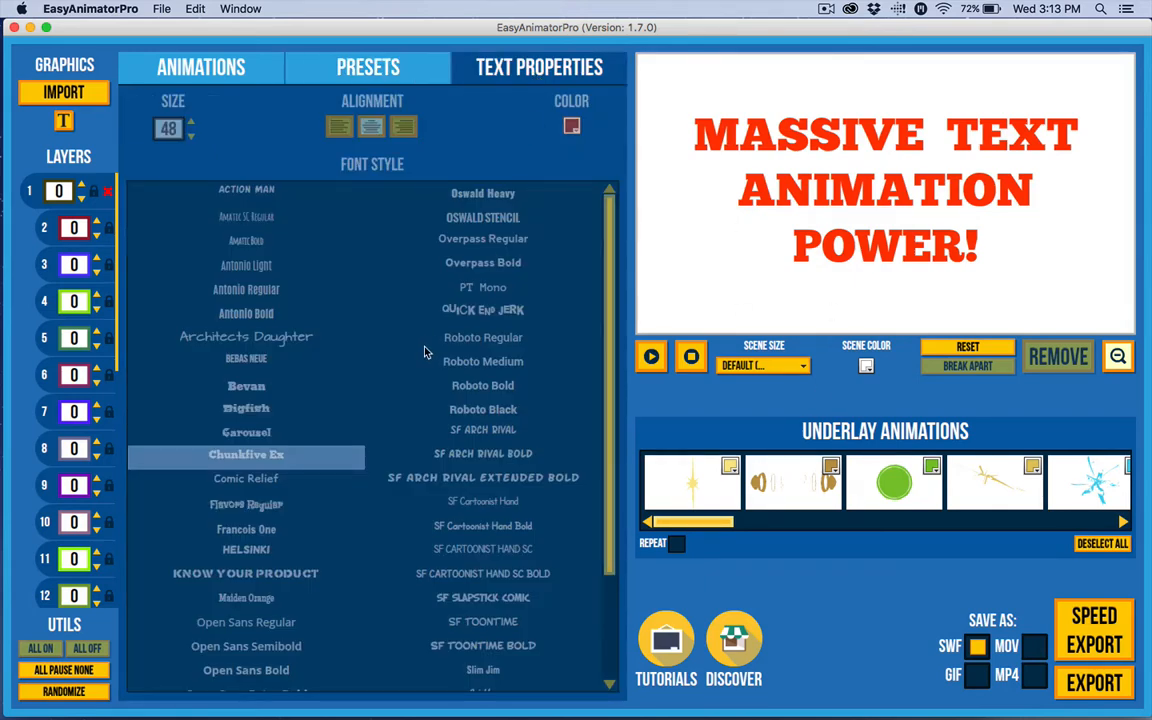